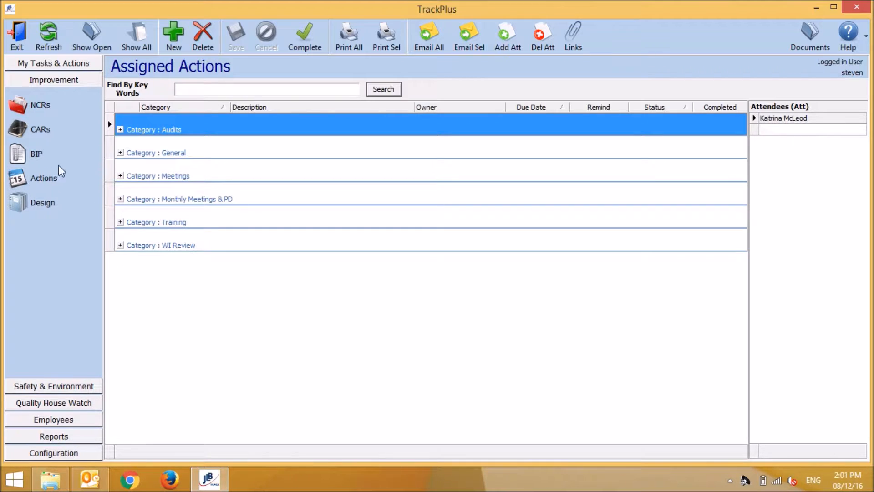
# Create a new assigned action in the Meetings category with the description "Management Review Meeting".
pyautogui.click(174, 37)
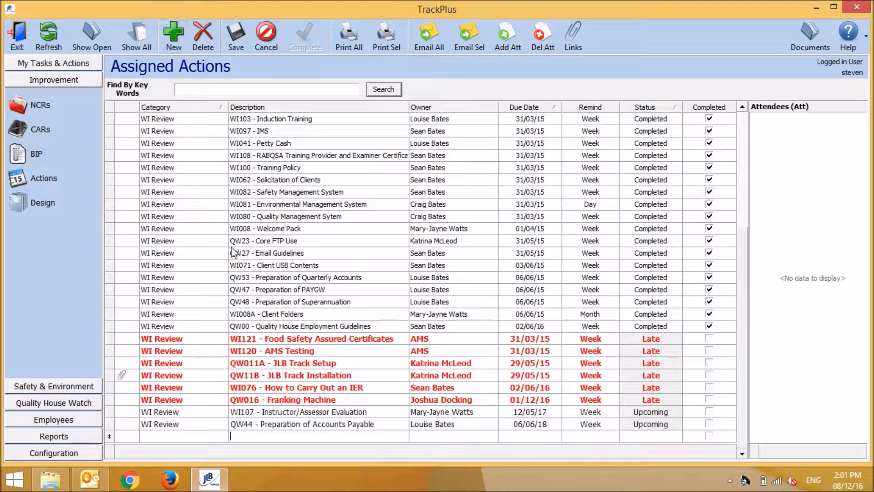
pyautogui.click(208, 439)
pyautogui.click(222, 437)
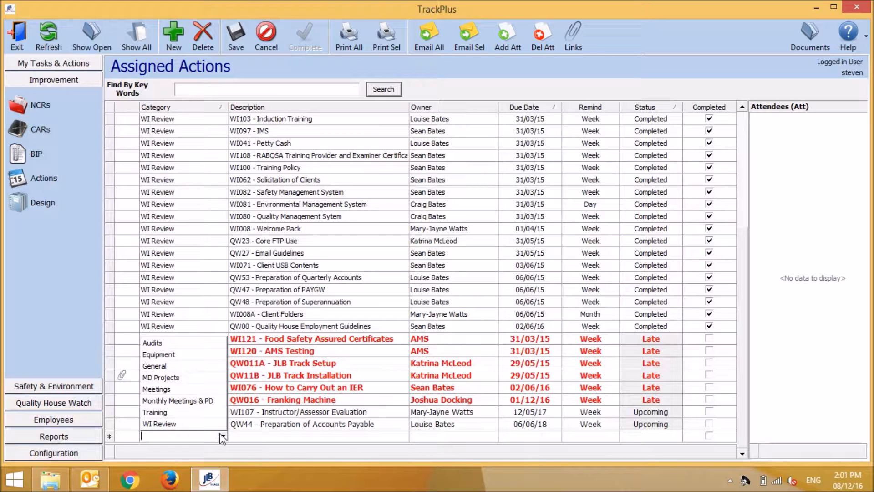
pyautogui.click(187, 390)
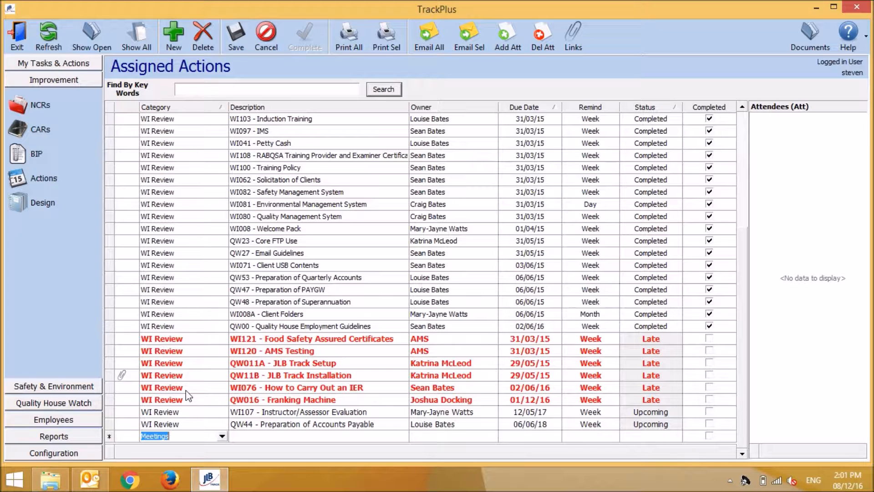
pyautogui.click(270, 437)
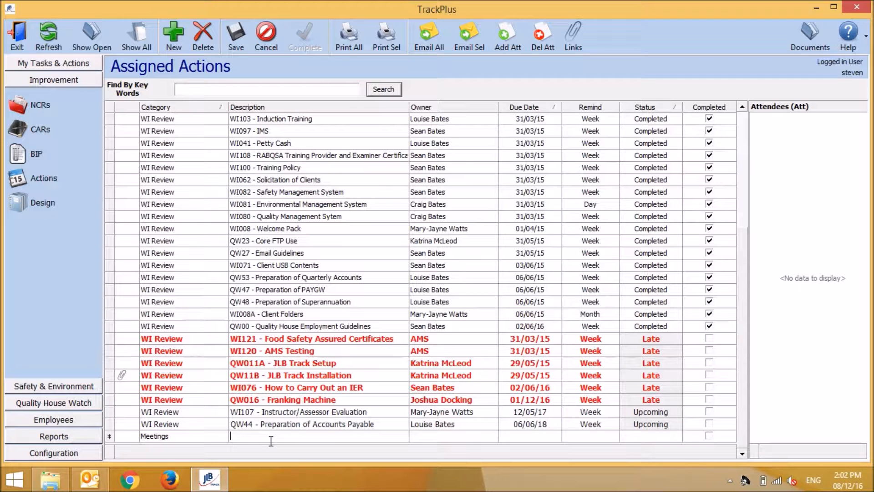
pyautogui.write('Management Review Meeting')
# Assign the logged-in employee as the owner of the new Management Review Meeting action.
pyautogui.click(441, 441)
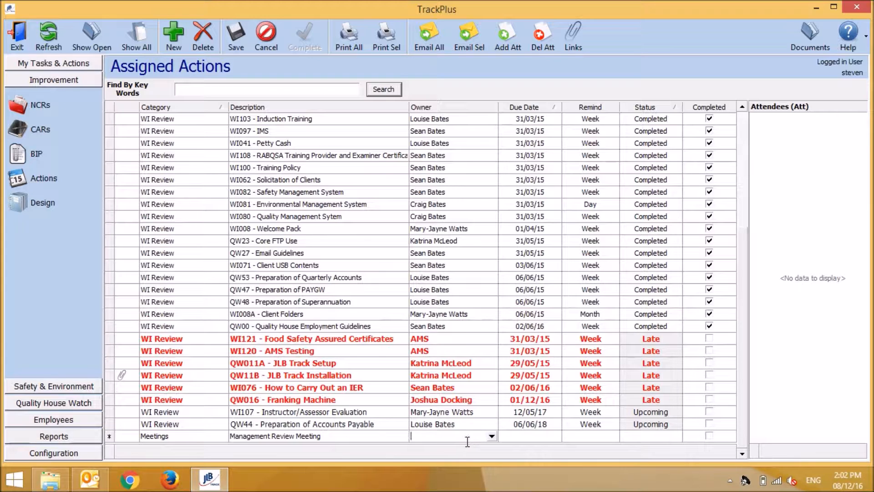
pyautogui.click(491, 436)
pyautogui.moveTo(490, 356); pyautogui.dragTo(489, 414)
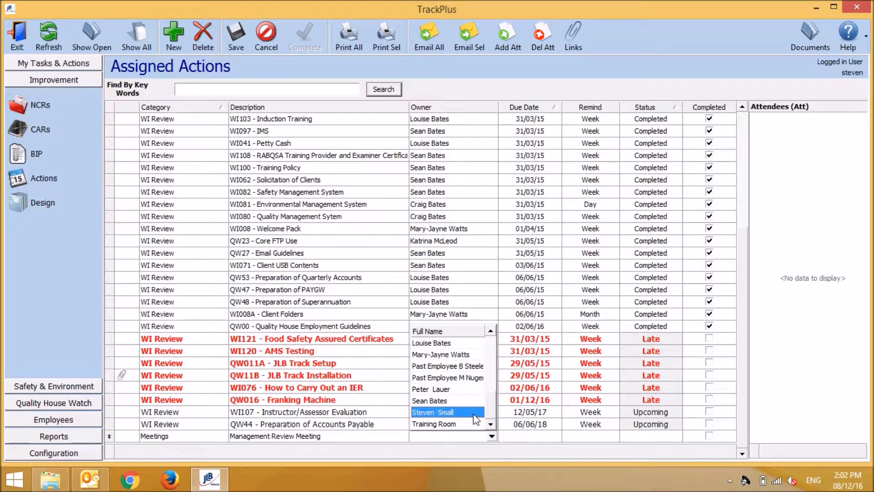
pyautogui.click(475, 415)
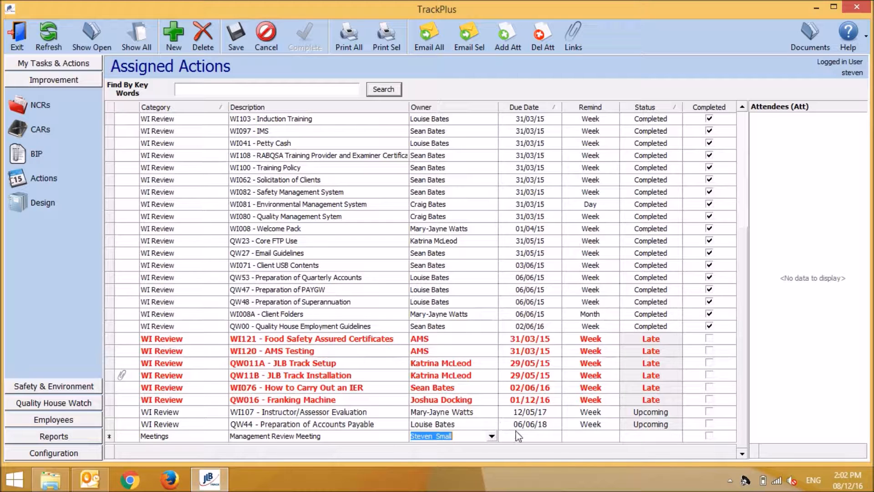
# Set the new action's due date to 15/12/16 and its reminder to Month, and save it.
pyautogui.click(544, 436)
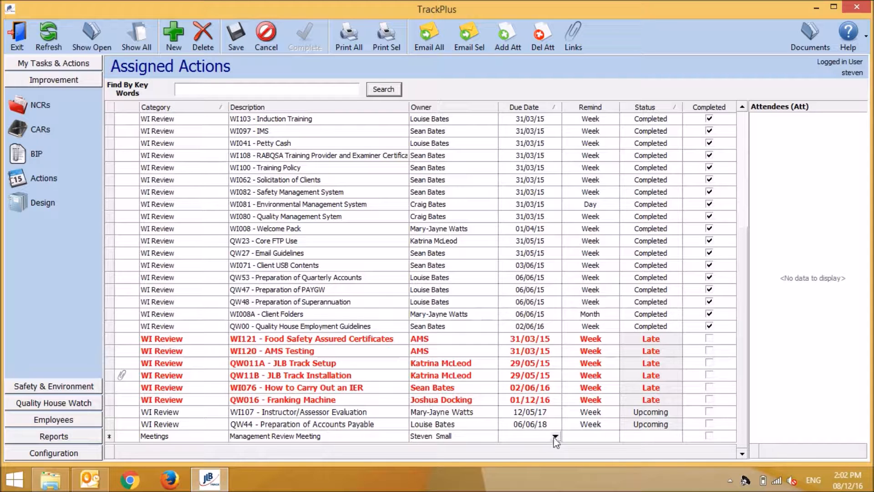
pyautogui.click(556, 437)
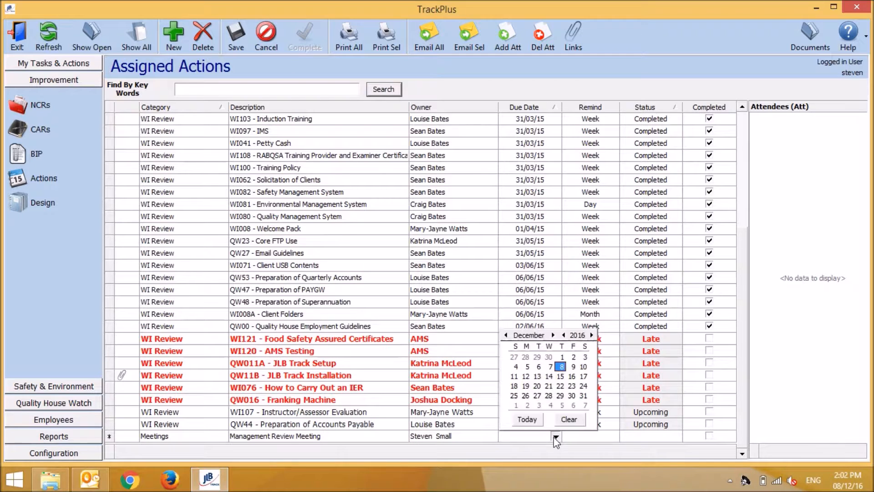
pyautogui.click(561, 377)
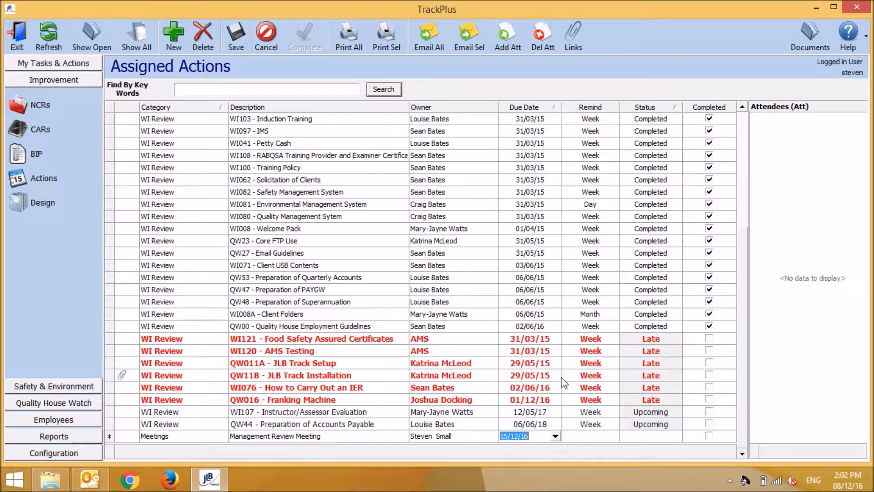
pyautogui.click(597, 434)
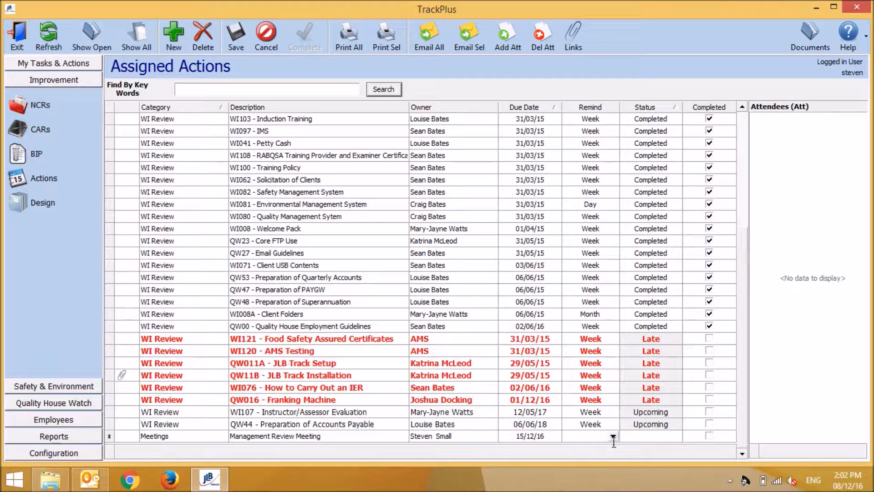
pyautogui.click(612, 436)
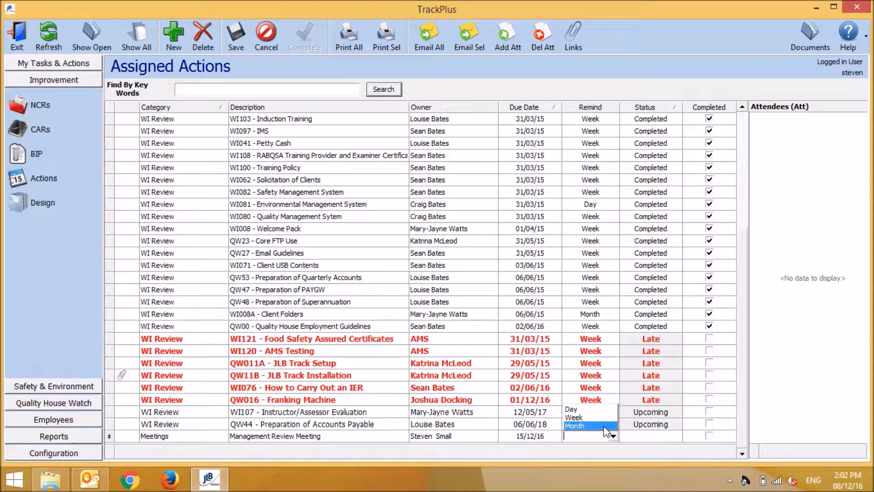
pyautogui.click(603, 427)
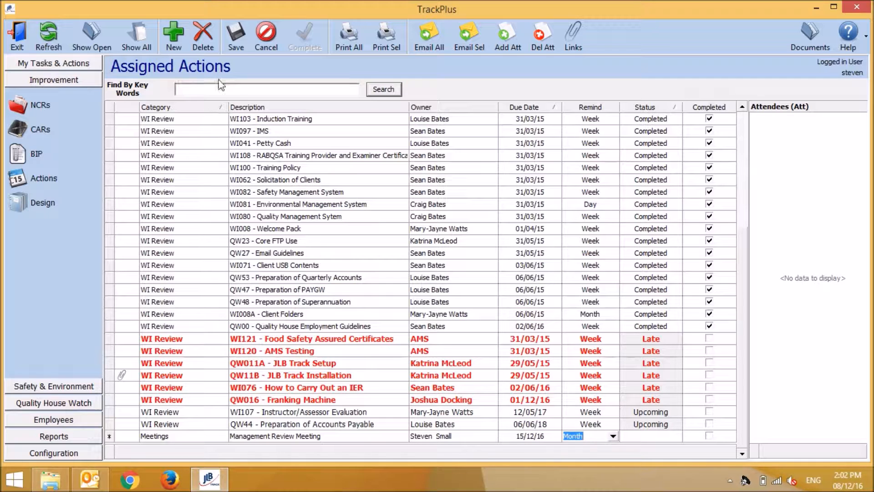
pyautogui.click(237, 39)
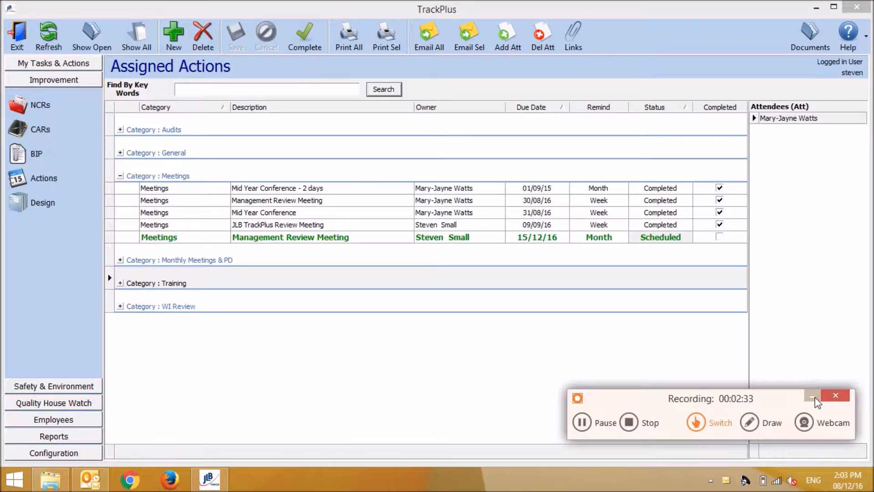
pyautogui.click(816, 399)
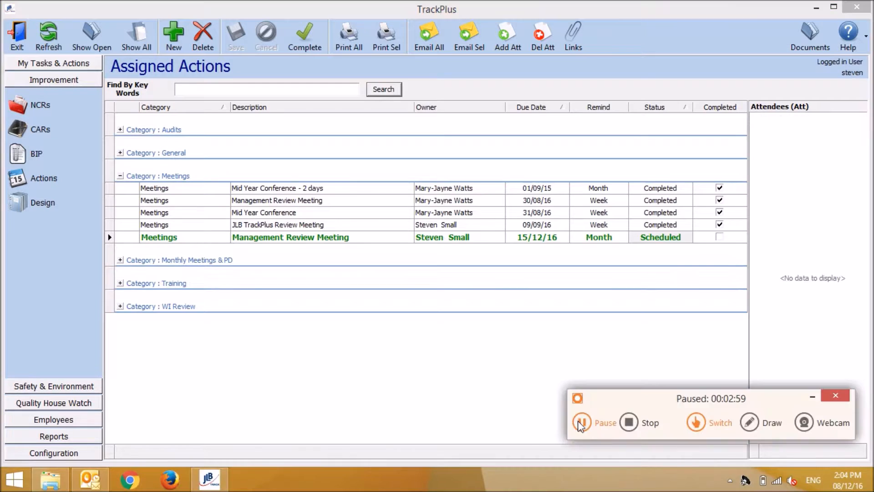
pyautogui.click(581, 422)
pyautogui.click(813, 397)
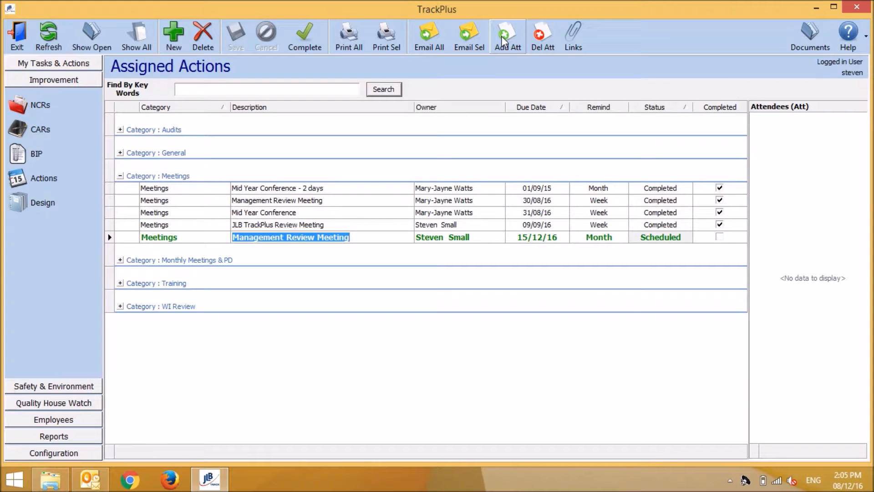
# Add AMS and the action's owner as attendees of the scheduled Management Review Meeting.
pyautogui.click(503, 41)
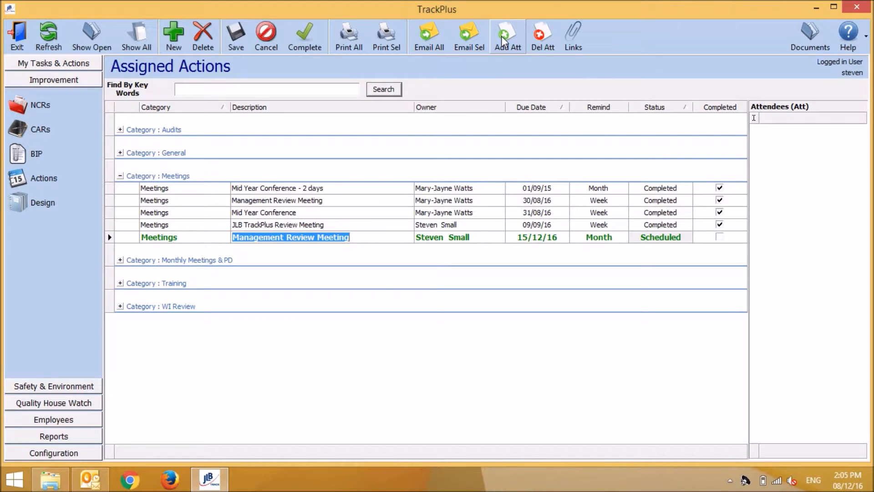
pyautogui.click(799, 119)
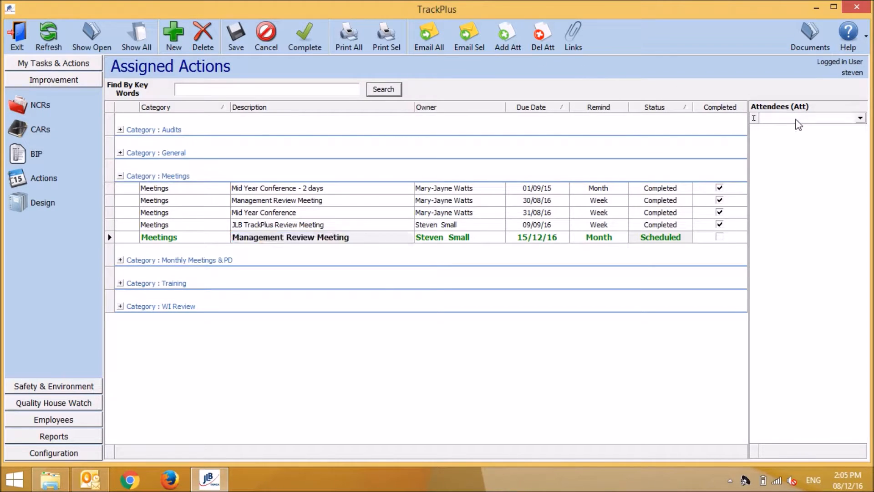
pyautogui.click(859, 119)
pyautogui.click(824, 130)
pyautogui.click(503, 40)
pyautogui.click(860, 130)
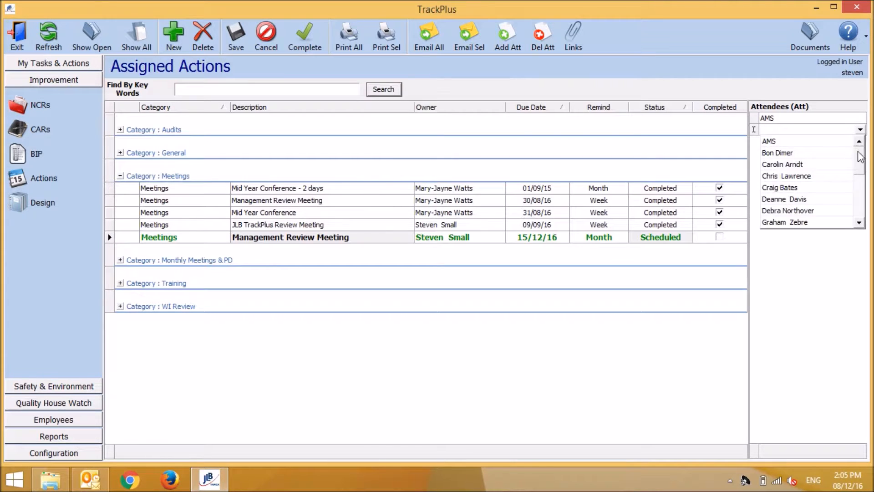
pyautogui.scroll(-5, 810, 191)
pyautogui.click(793, 222)
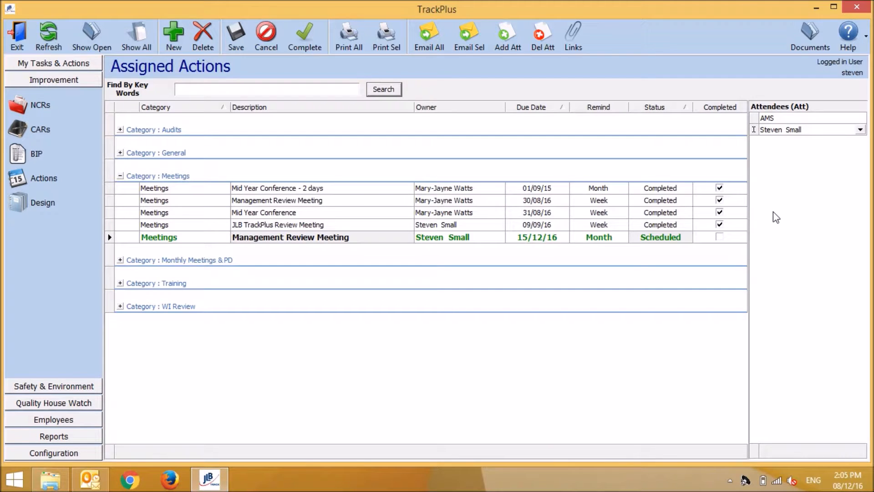
# Try to mark the scheduled Management Review Meeting as complete with rescheduling, and cancel at the date choice.
pyautogui.click(406, 239)
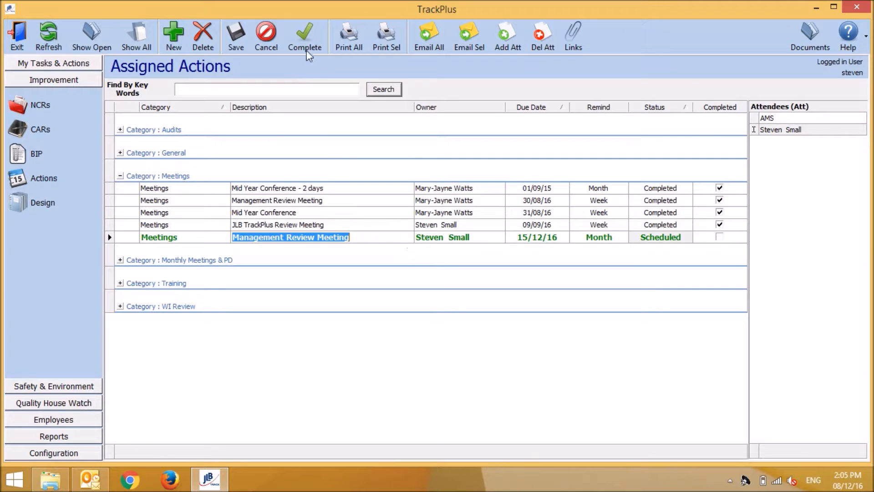
pyautogui.click(303, 34)
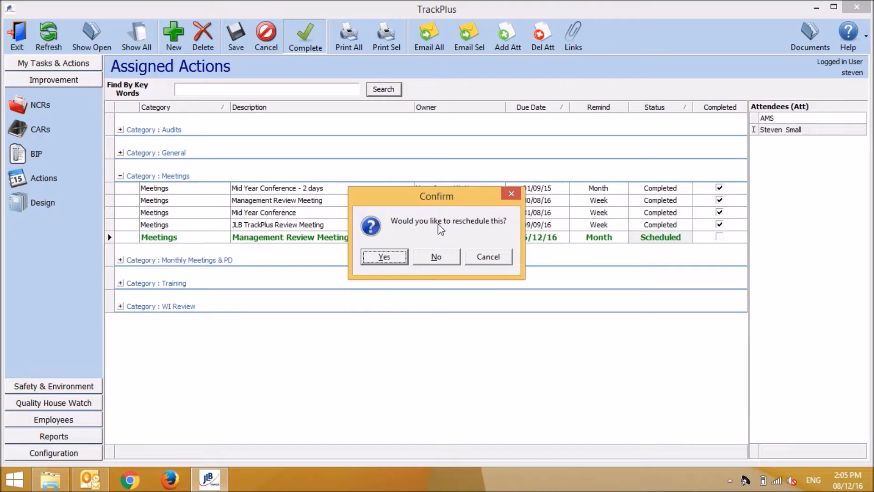
pyautogui.click(388, 256)
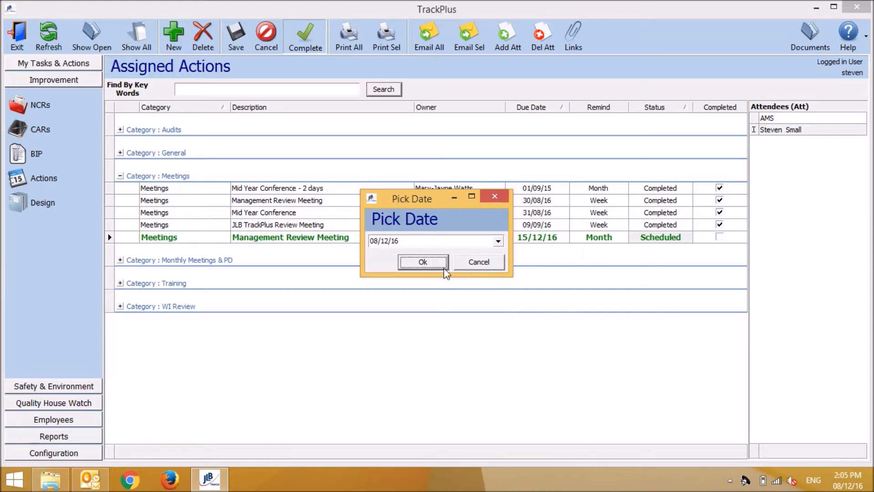
pyautogui.click(484, 267)
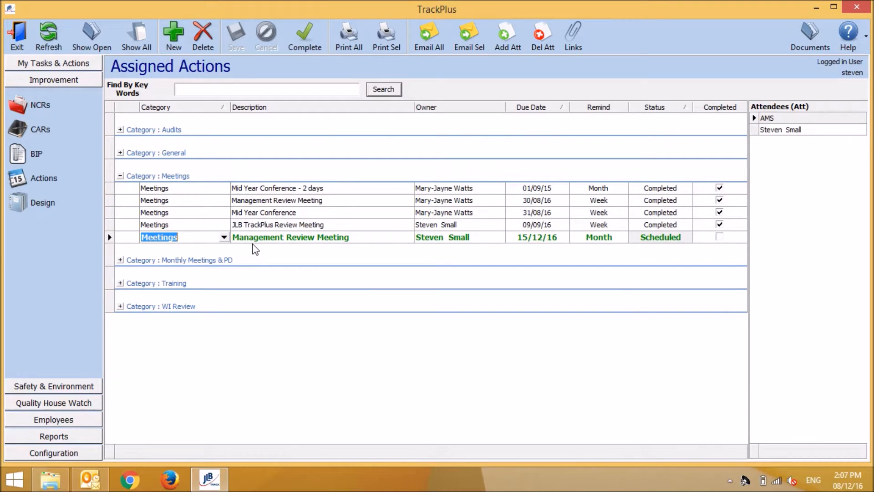
# Try to link a new document to the Management Review Meeting, and close the linked documents without choosing a file.
pyautogui.click(580, 45)
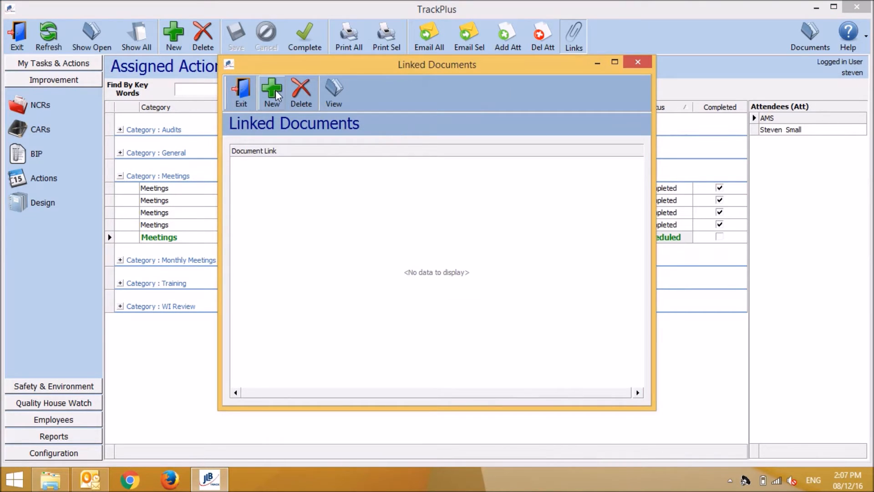
pyautogui.click(274, 94)
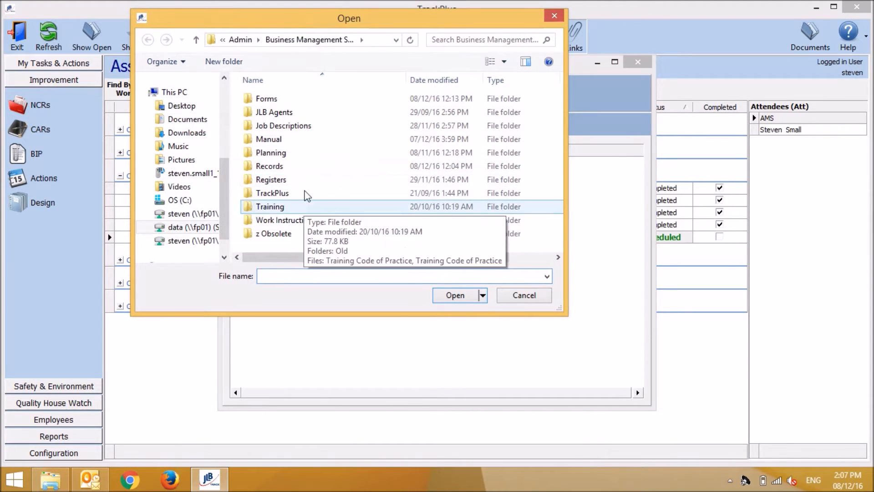
pyautogui.click(523, 295)
pyautogui.click(637, 64)
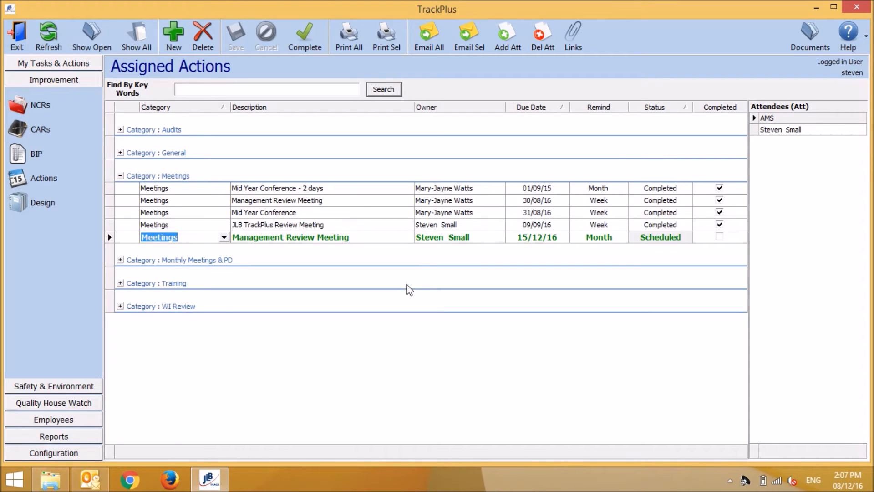
pyautogui.click(223, 240)
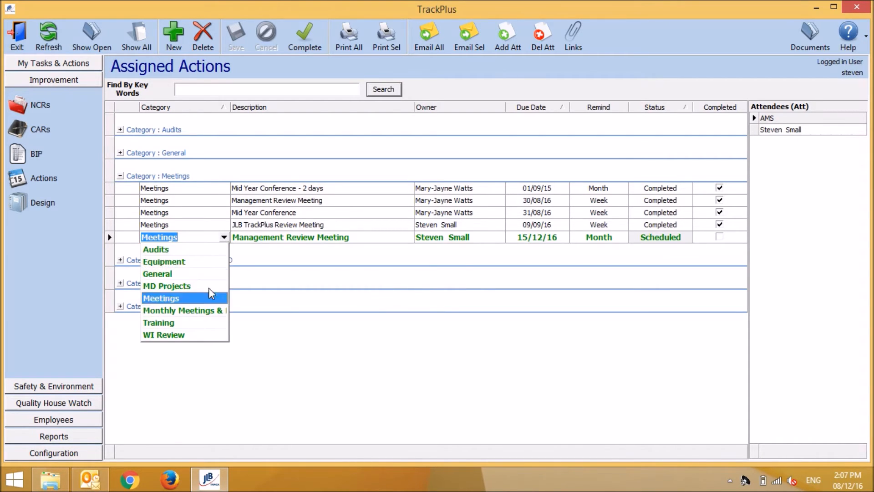
pyautogui.click(228, 240)
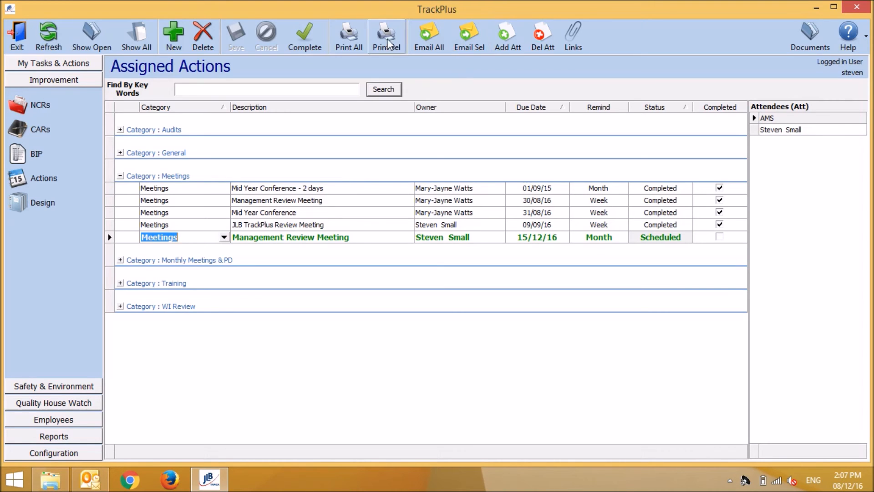
# Preview the printed report of all assigned actions and close the preview.
pyautogui.click(359, 44)
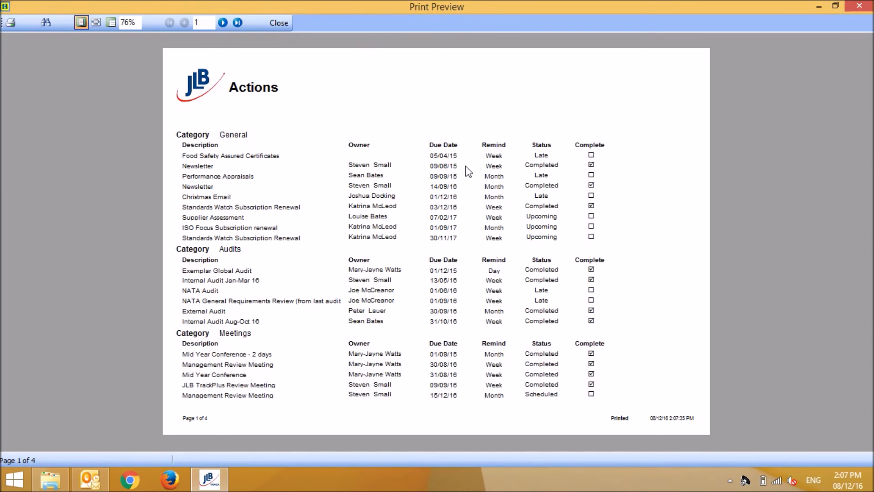
pyautogui.click(860, 7)
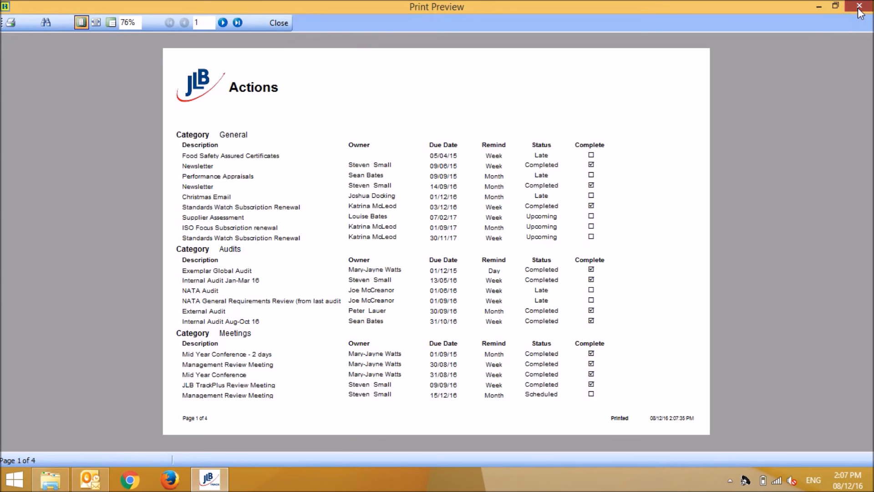